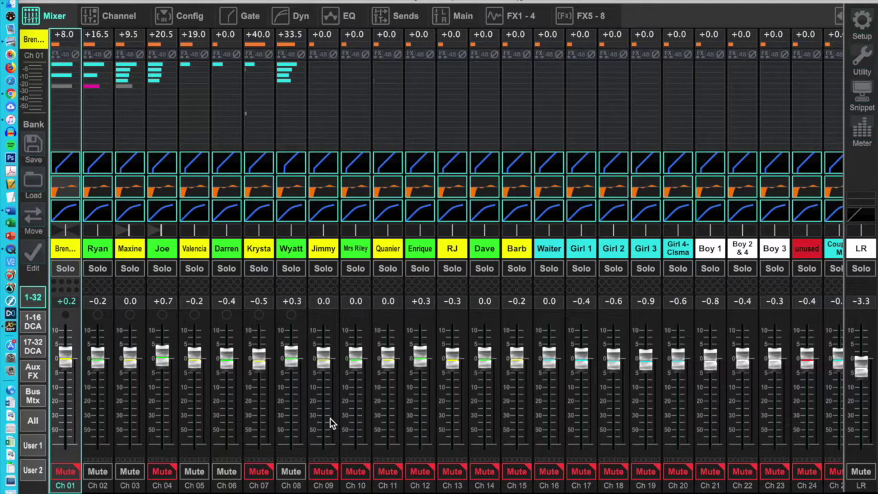
Open Show Control's cue list, check the single scene, then scroll the snippet list.
left_click(866, 96)
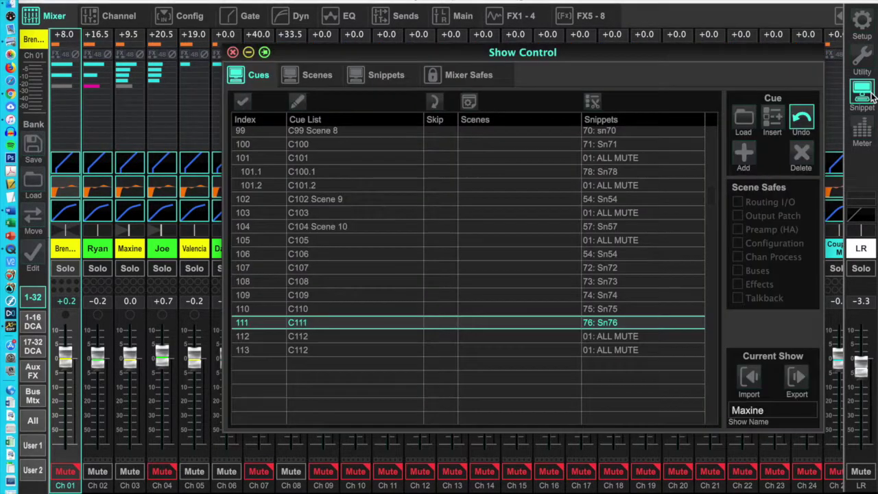
left_click(306, 78)
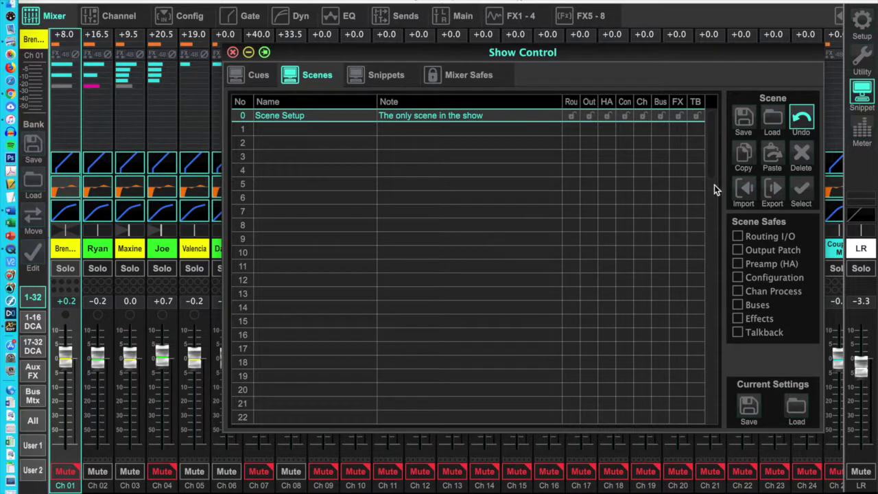
left_click(393, 76)
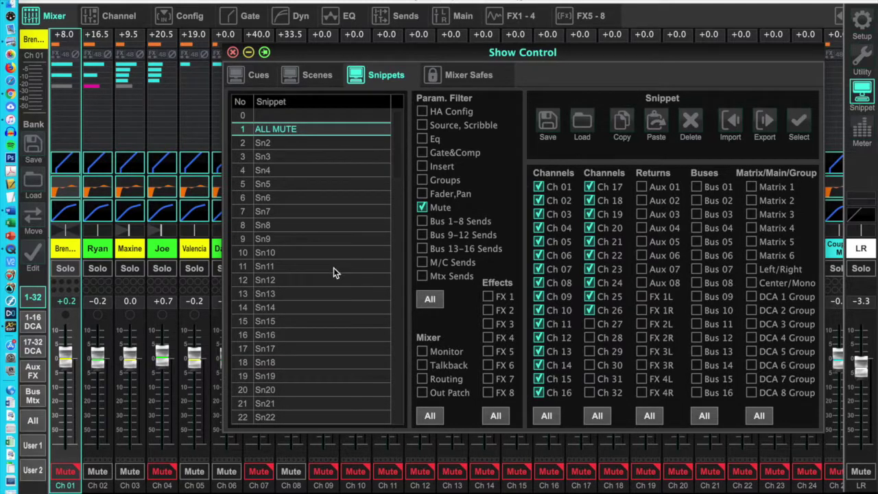
scroll(333, 270, "down", 20)
Return to the top of the cue list, then open the BX32.jpg console photo in Preview.
scroll(334, 269, "up", 20)
left_click(259, 75)
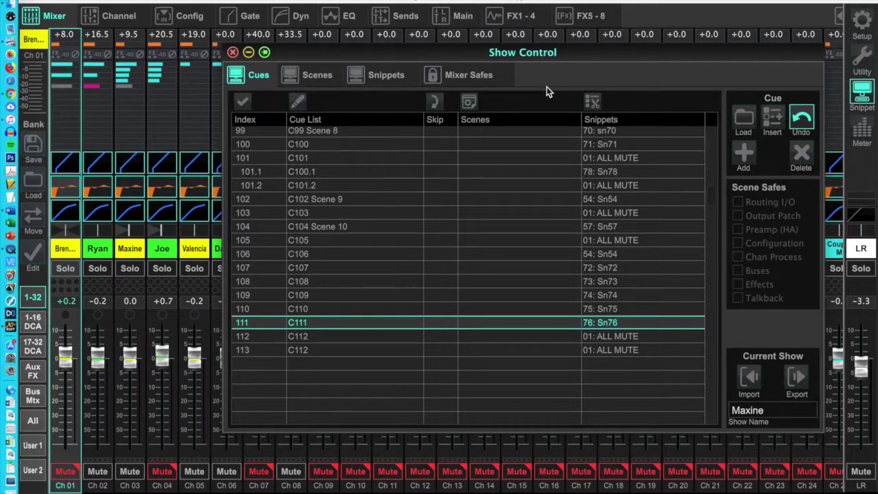
scroll(507, 240, "up", 20)
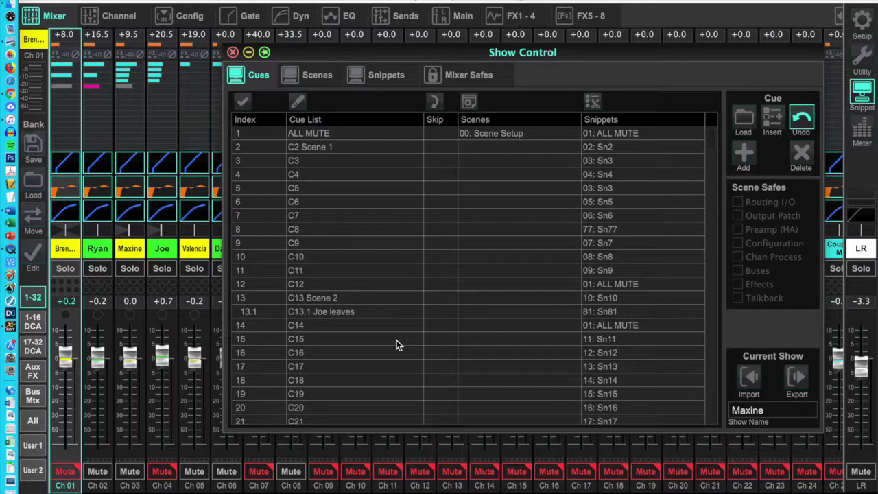
left_click(11, 42)
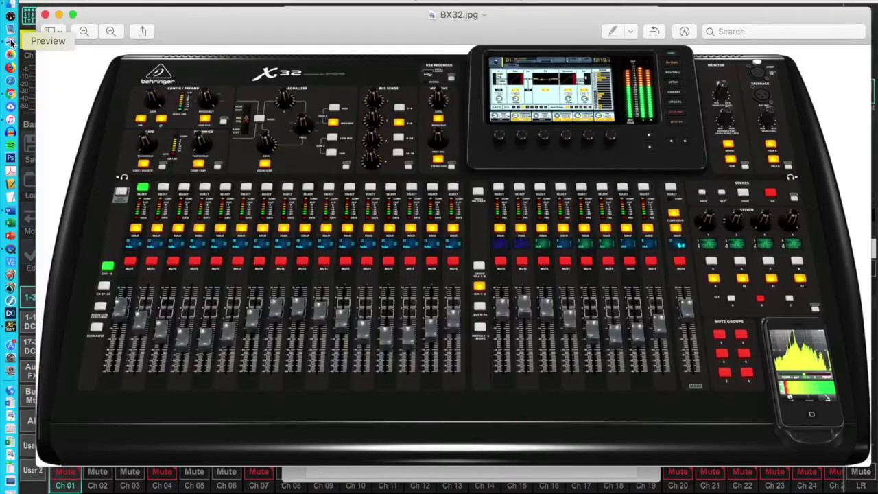
Close the BX32.jpg console photo to reveal the marked-up script.
left_click(45, 15)
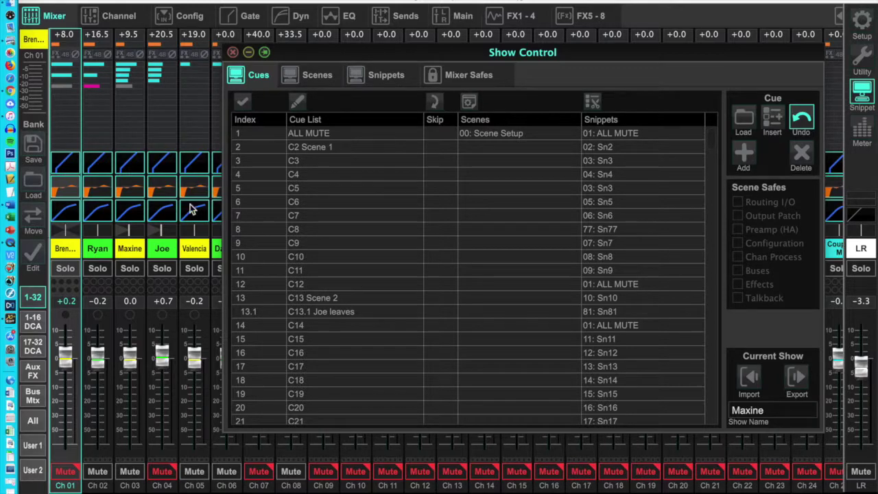
Close Show Control, nudge the Ch 07 fader and mute Ch 08 on the mixer.
left_click(193, 280)
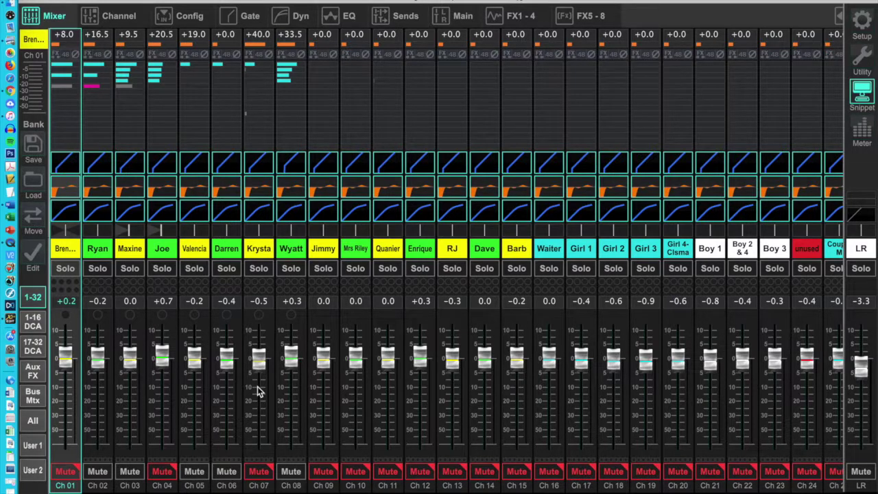
mouse_move(258, 363)
left_mouse_down()
mouse_move(259, 420)
mouse_move(257, 363)
left_mouse_up()
left_click(293, 472)
Mute channels 06, 05, 03 and 02.
left_click(228, 472)
left_click(195, 473)
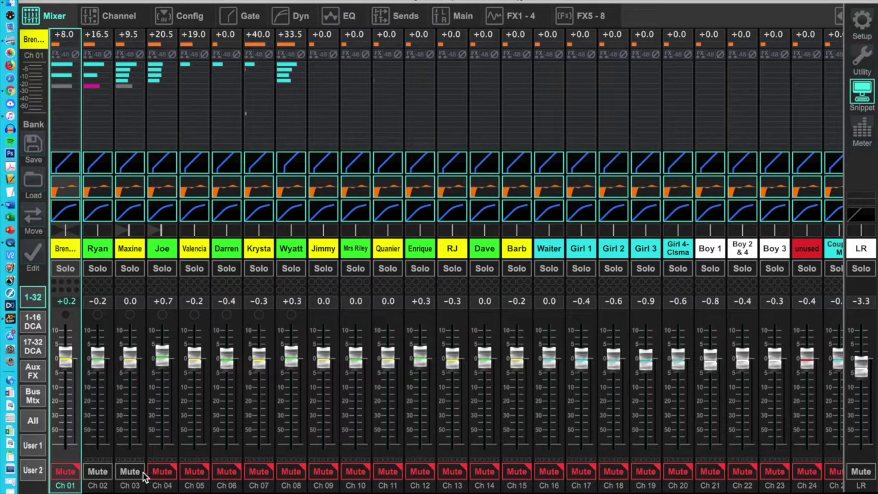
left_click(131, 472)
left_click(98, 472)
Overwrite scene 0 Scene Setup with the all-muted mix, then show the snippet list.
left_click(863, 60)
left_click(863, 95)
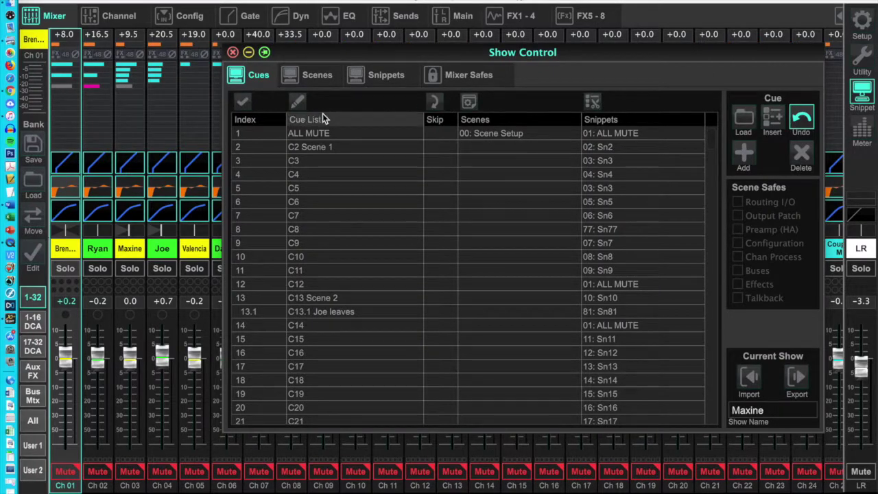
left_click(314, 76)
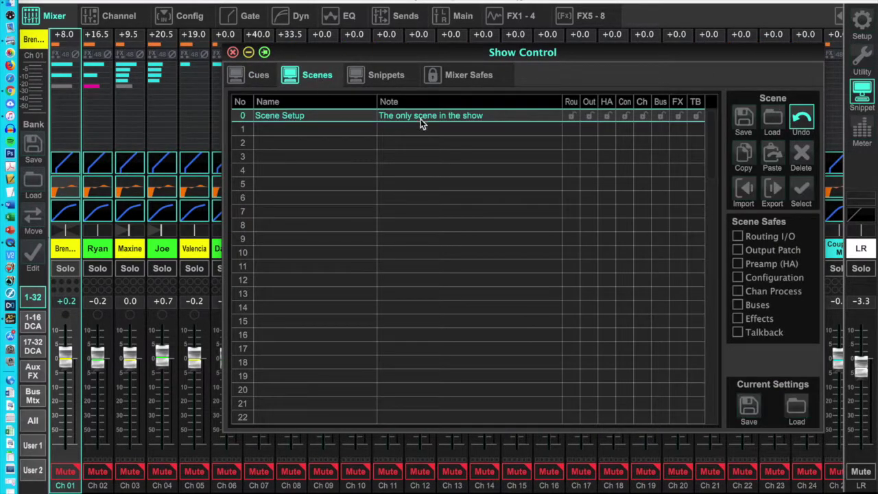
left_click(747, 118)
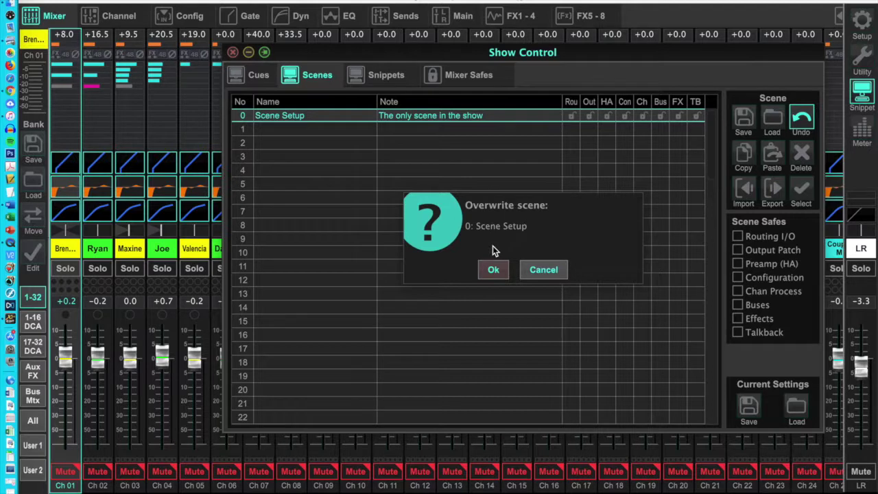
left_click(494, 271)
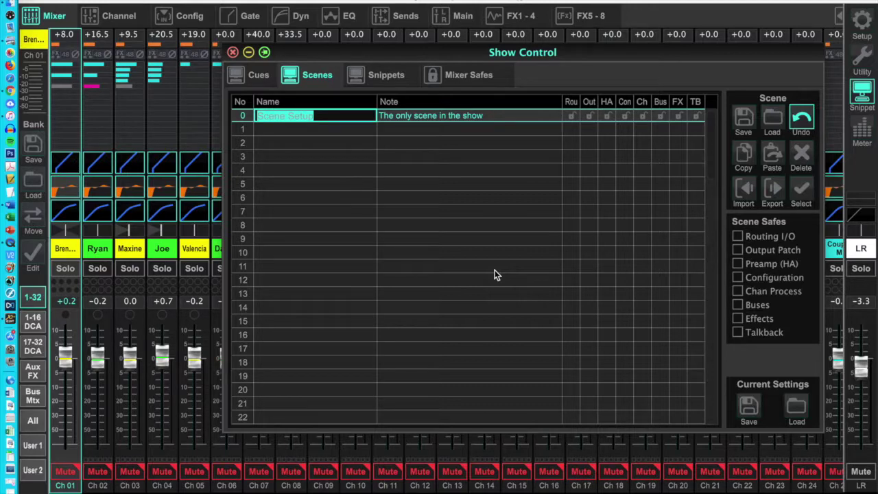
left_click(394, 77)
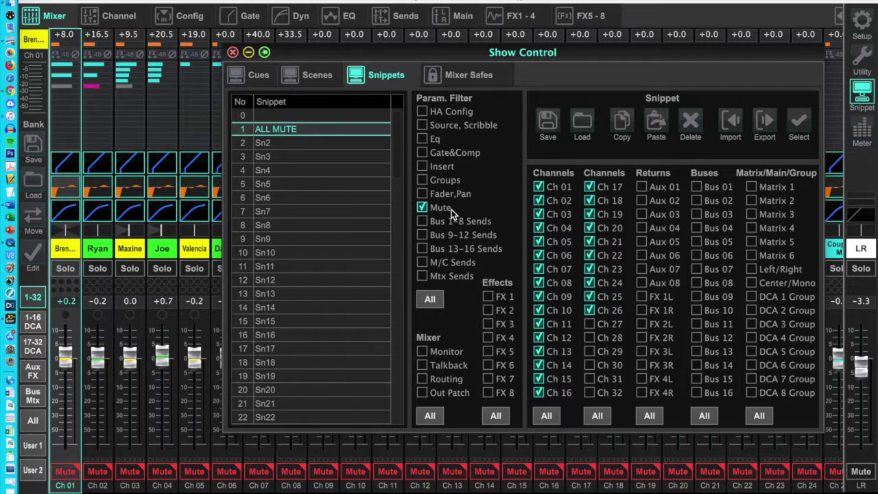
left_click(590, 324)
left_click(590, 323)
left_click(549, 123)
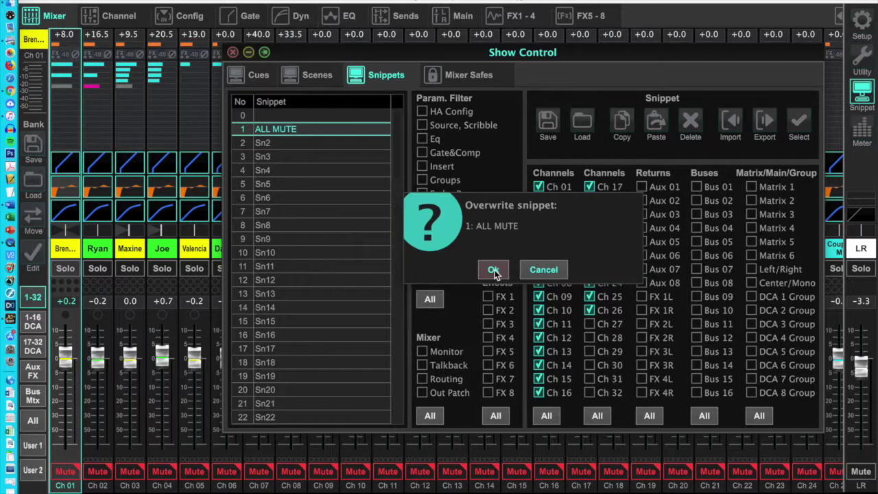
left_click(547, 271)
Save a new snippet named Sn85 in empty slot 85, then return to the cue list.
scroll(302, 264, "down", 10)
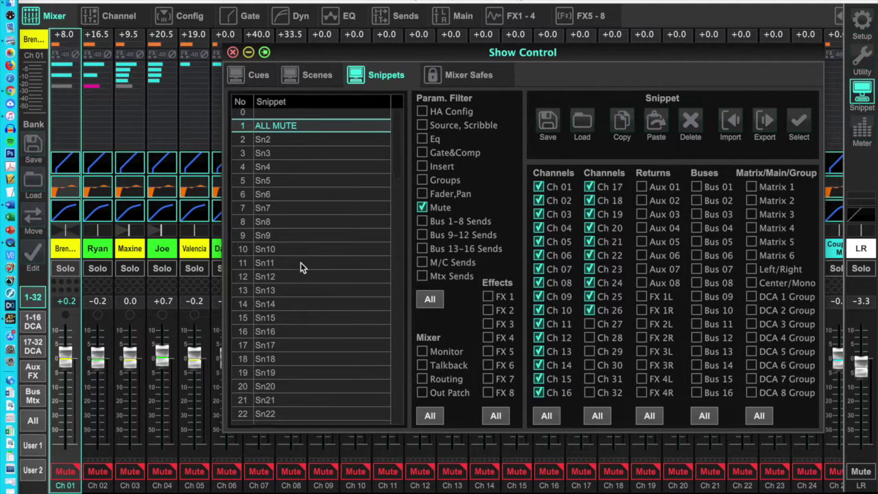
scroll(301, 263, "down", 5)
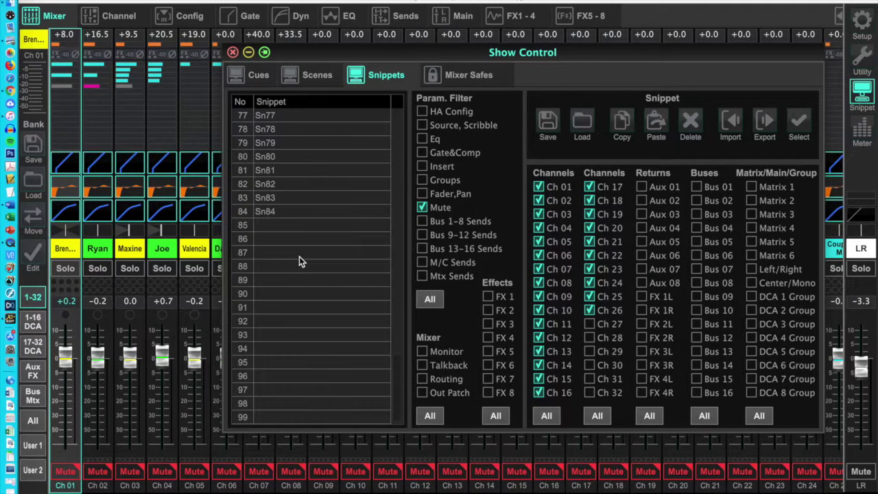
left_click(282, 211)
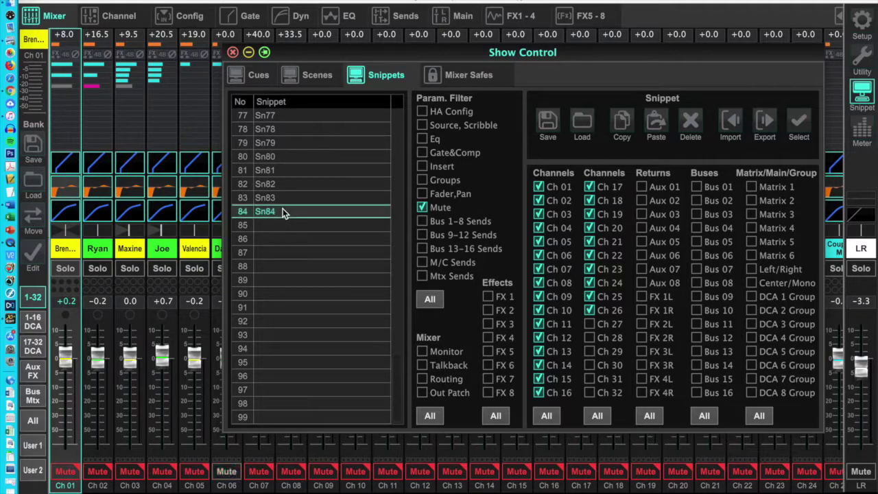
left_click(284, 225)
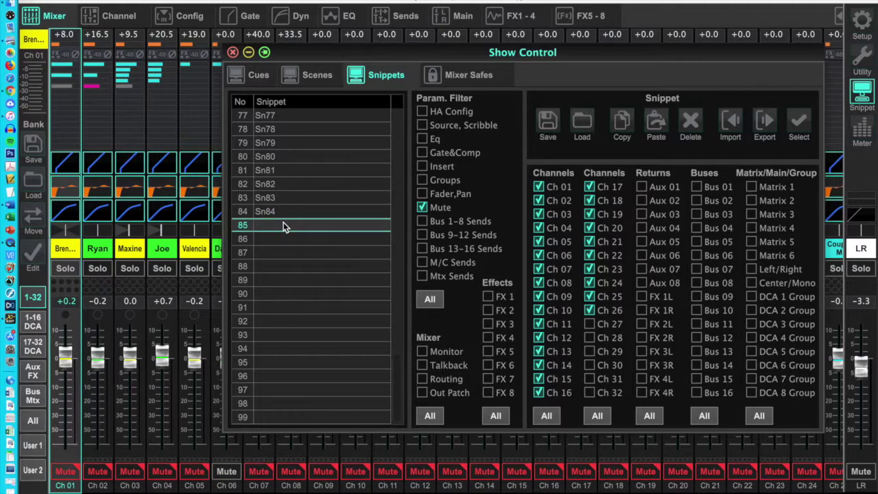
left_click(548, 122)
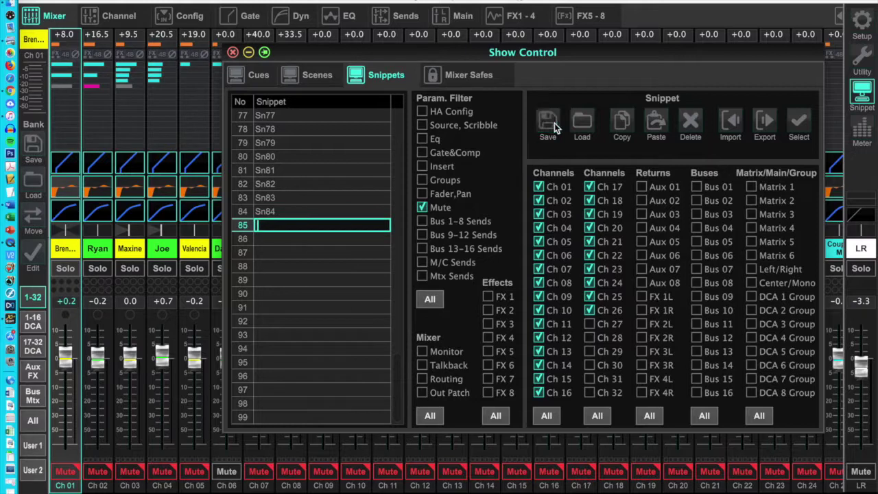
type("S")
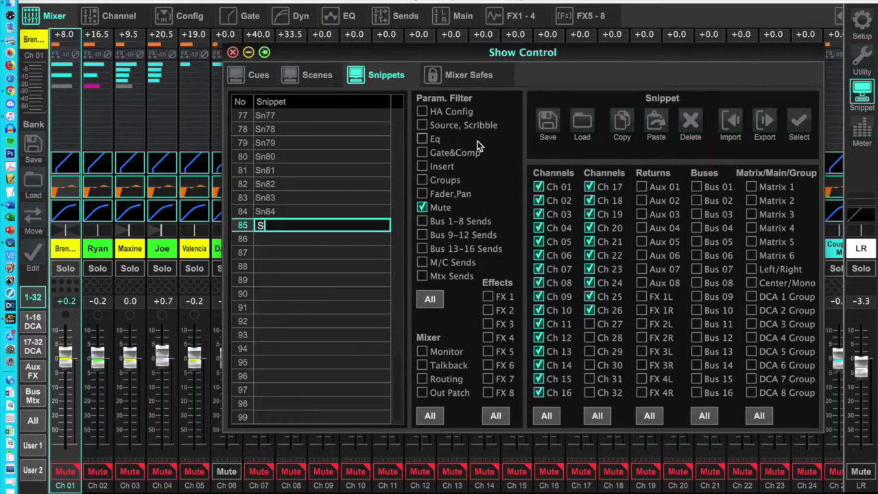
type("n85")
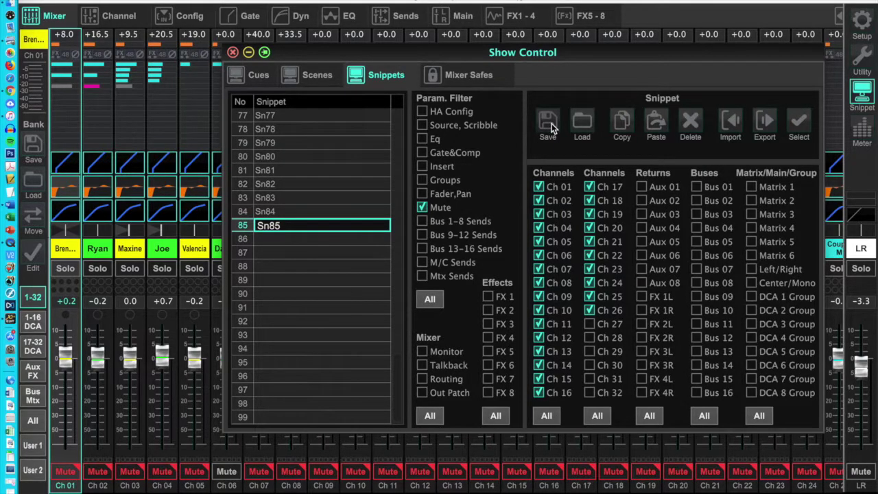
left_click(552, 128)
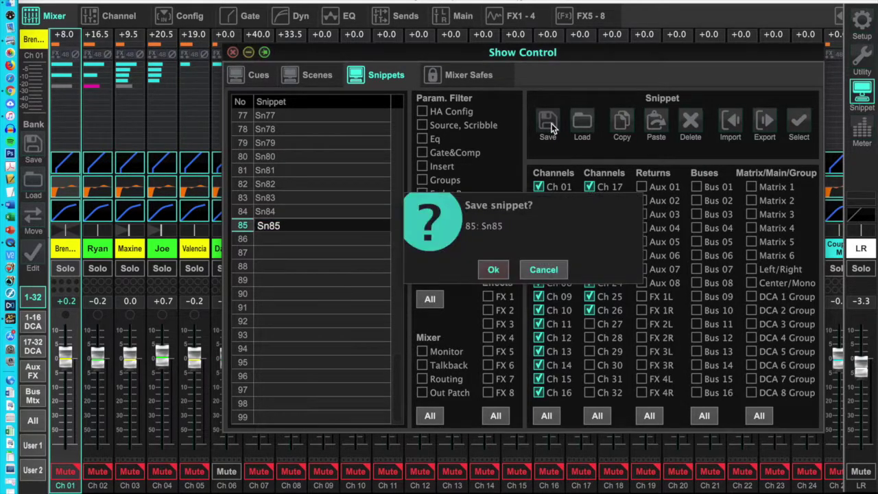
left_click(495, 270)
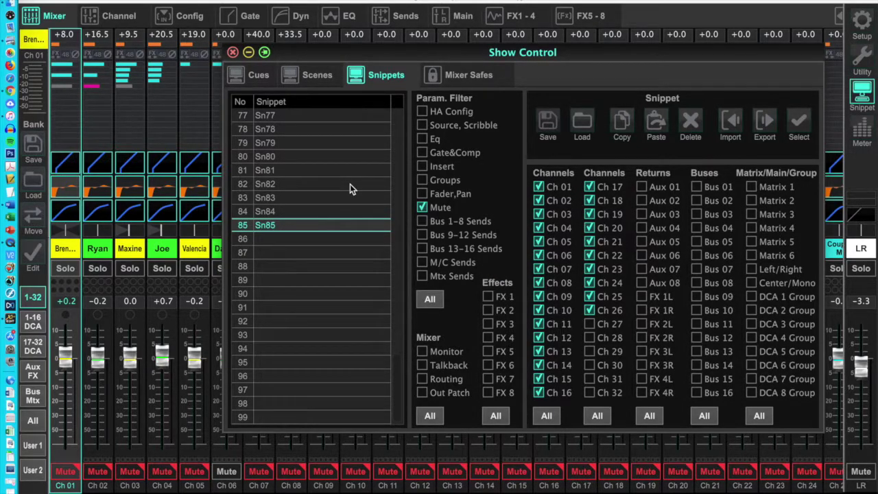
scroll(350, 184, "up", 15)
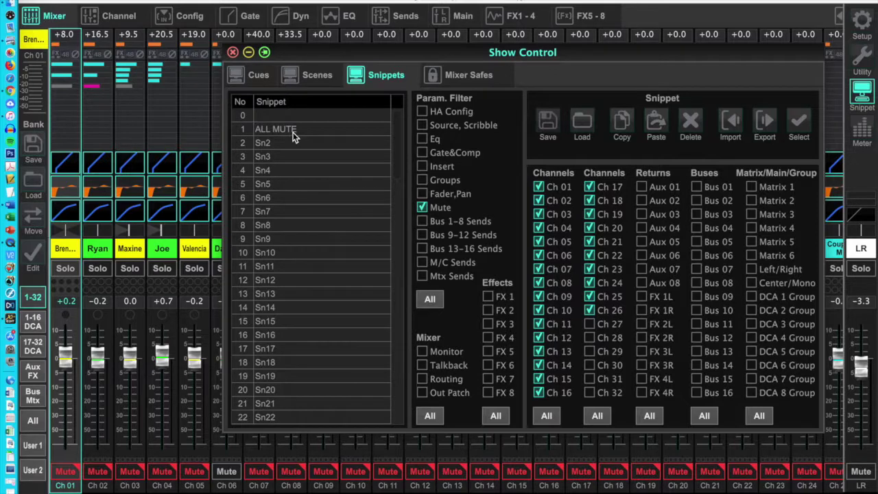
left_click(259, 75)
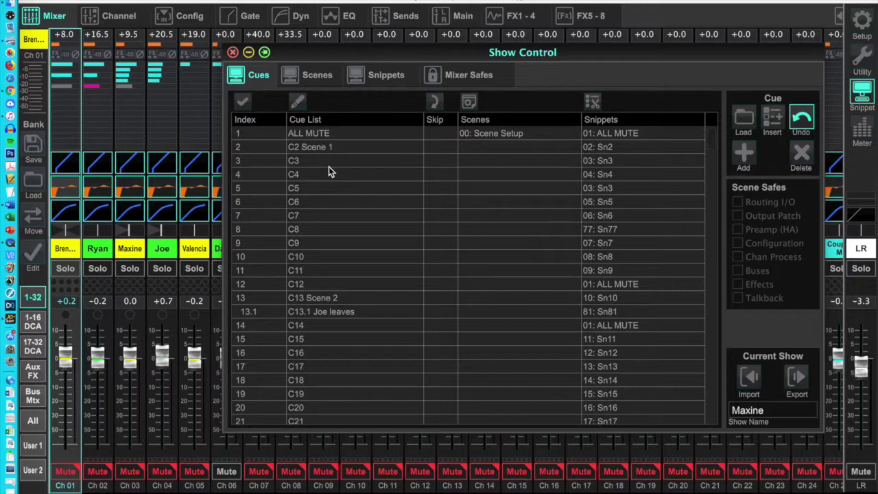
Add a cue 114 after cue 113 and name it C113.
scroll(330, 168, "down", 20)
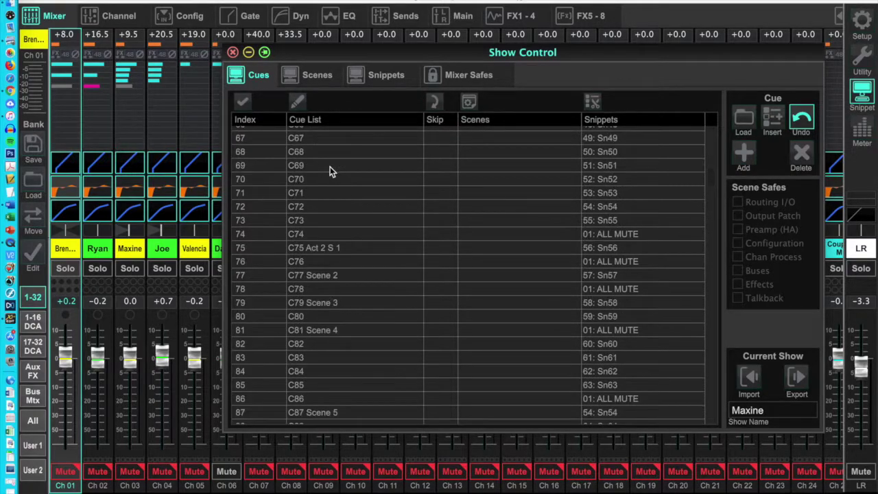
scroll(330, 171, "down", 15)
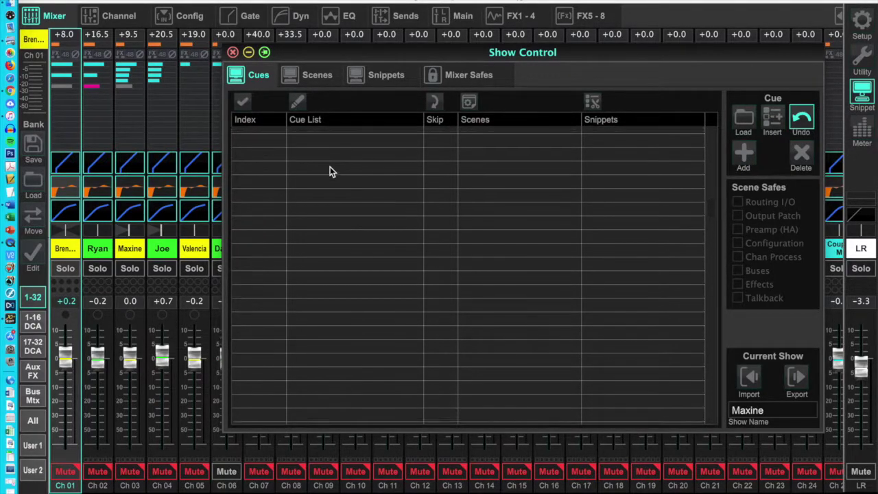
left_click(273, 200)
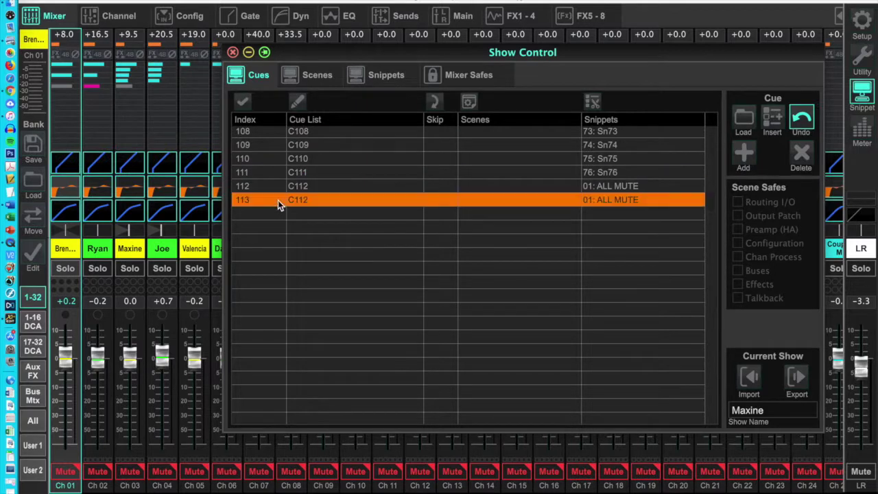
left_click(744, 159)
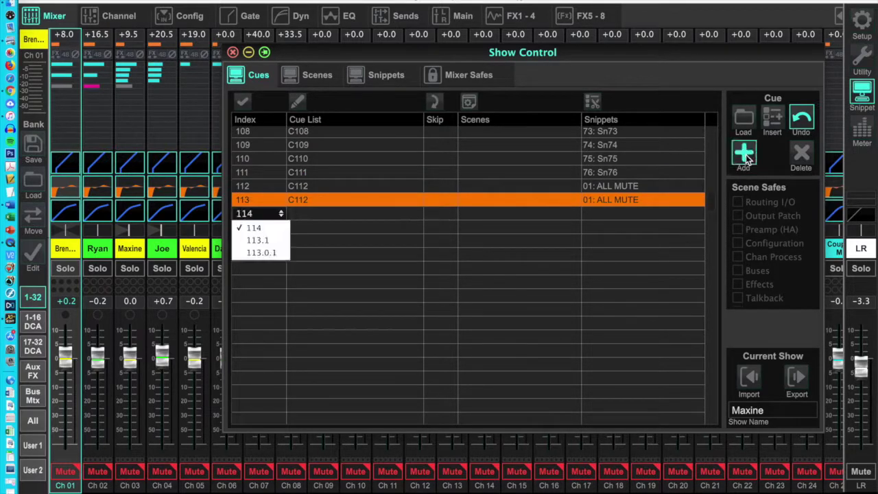
double_click(348, 214)
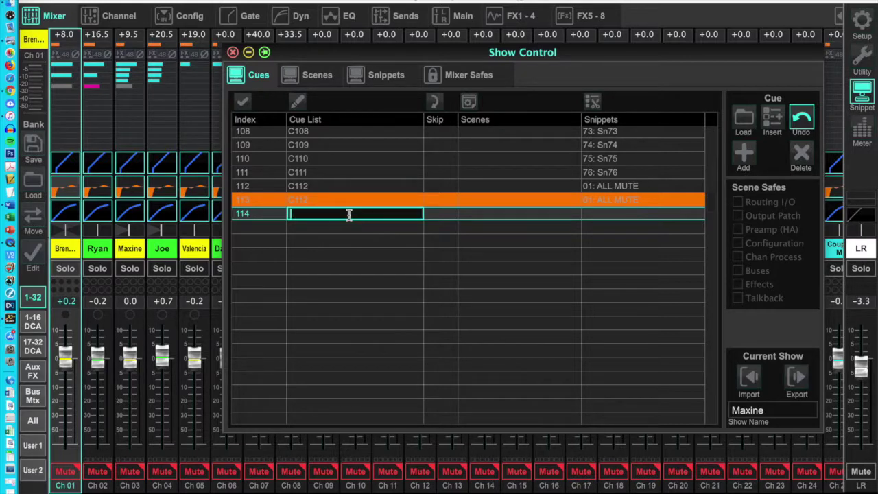
type("C113")
key("Return")
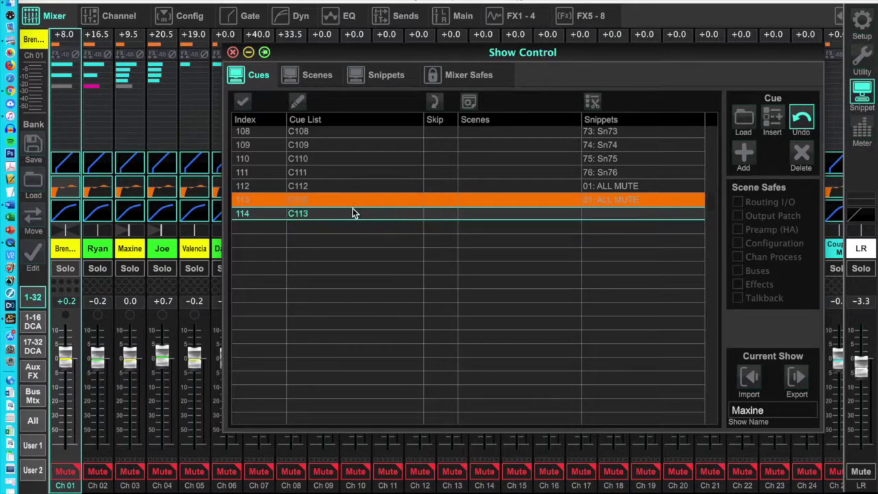
Link cue 114 to snippet 08: Sn8 and add another cue after it.
left_click(608, 216)
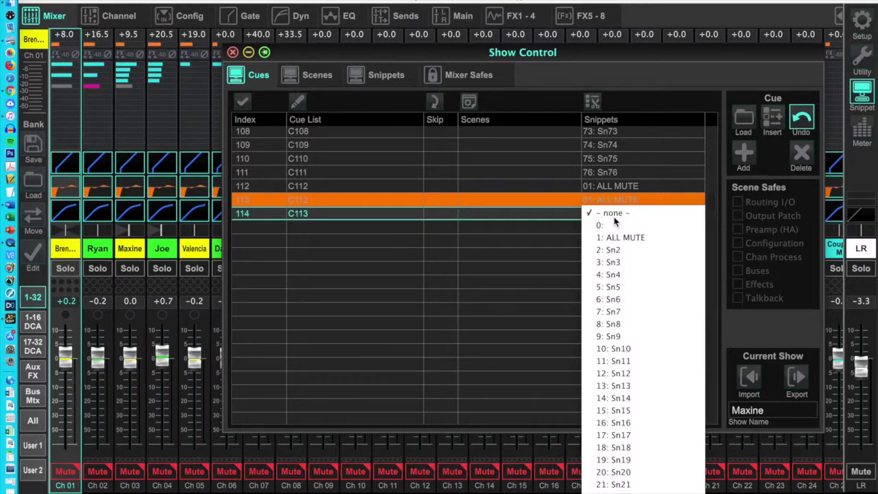
left_click(610, 325)
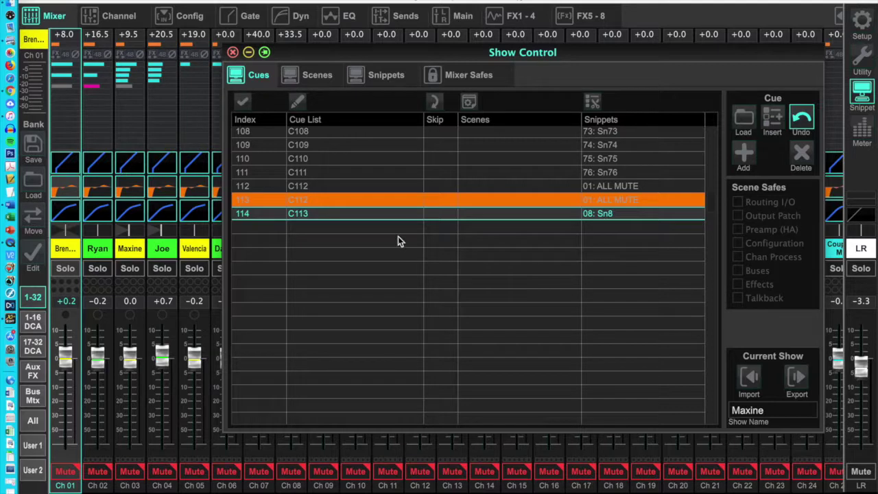
left_click(347, 215)
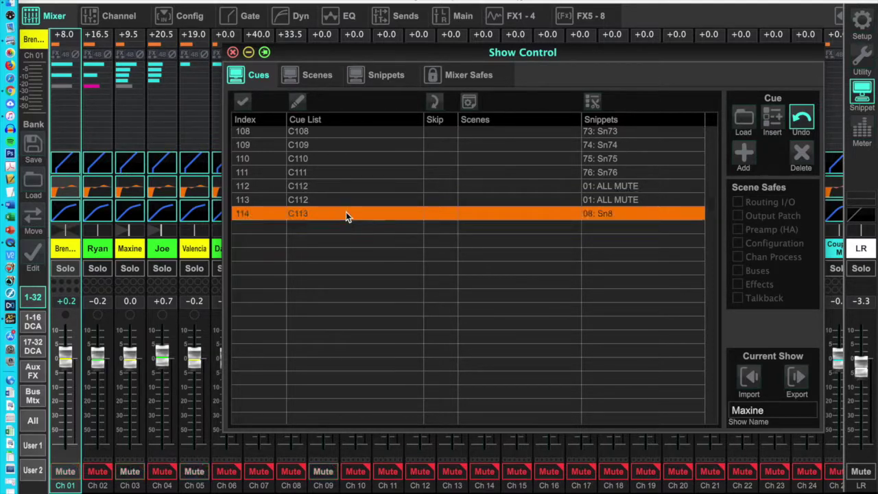
left_click(745, 156)
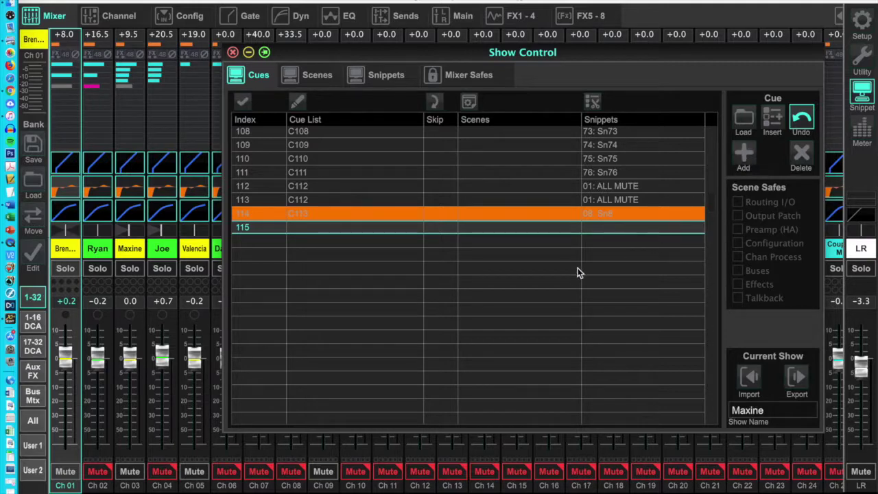
Select cue C101 in the cue list as the current cue.
scroll(572, 272, "up", 10)
scroll(572, 272, "down", 6)
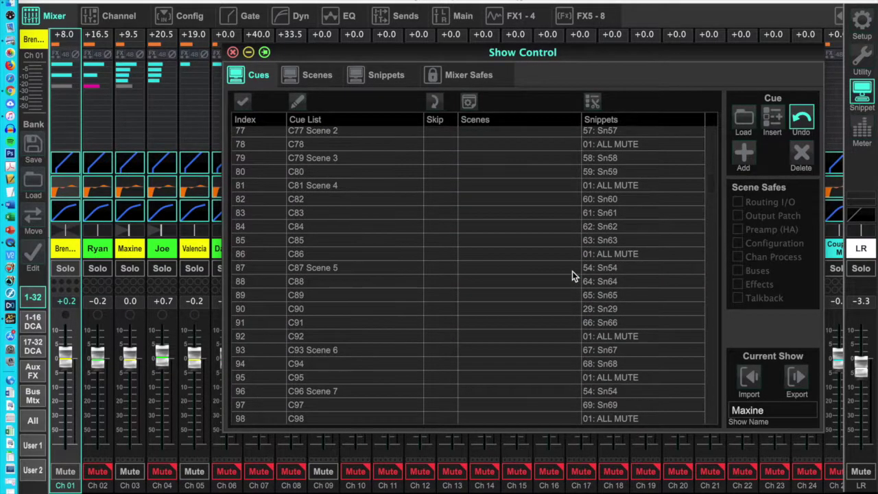
scroll(572, 271, "down", 3)
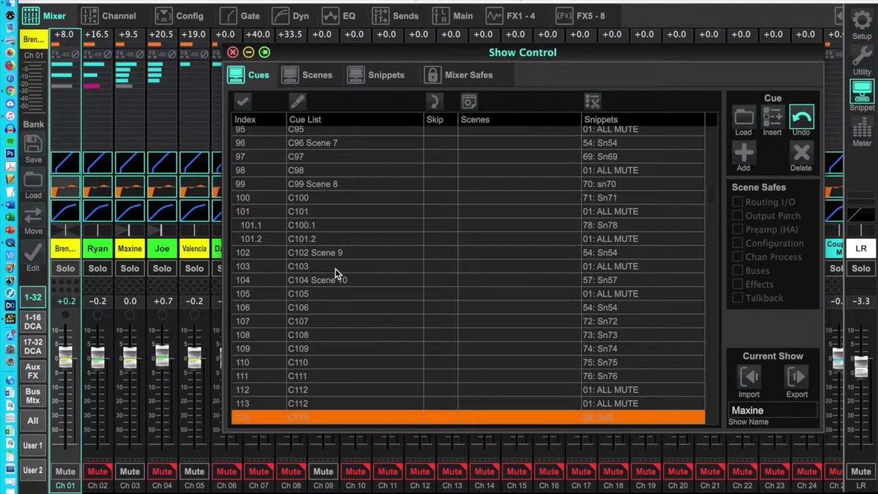
left_click(310, 214)
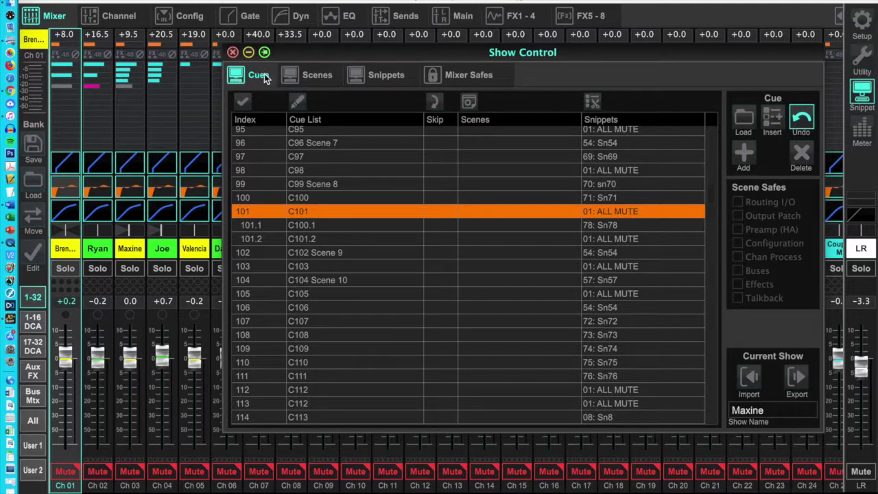
Export the current show as Maxine.shw into USB DISK's Maxine Sample Export folder.
left_click(796, 379)
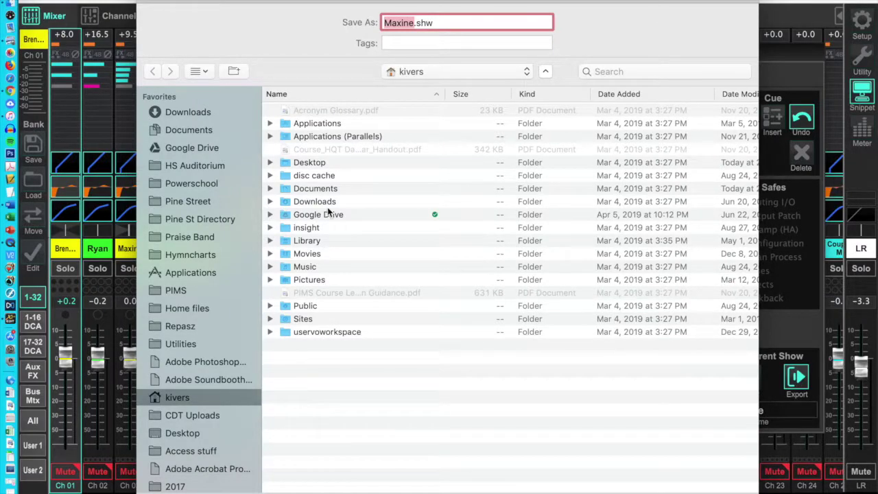
scroll(226, 392, "down", 8)
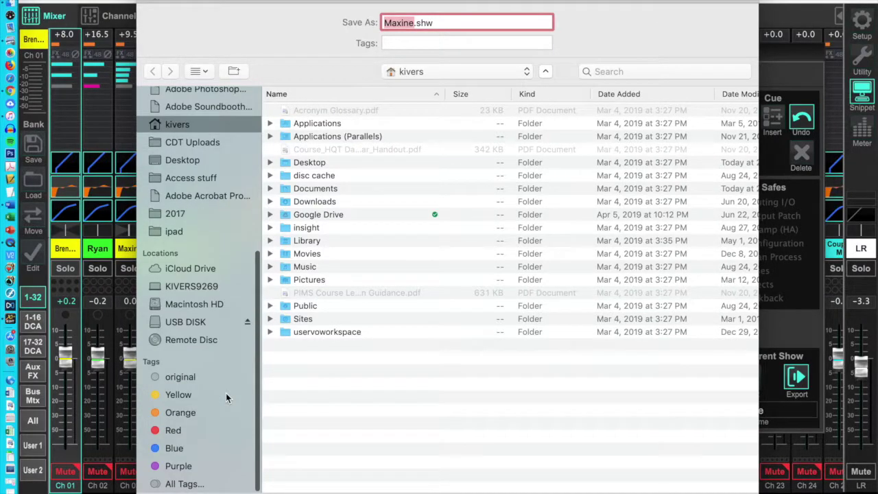
left_click(185, 322)
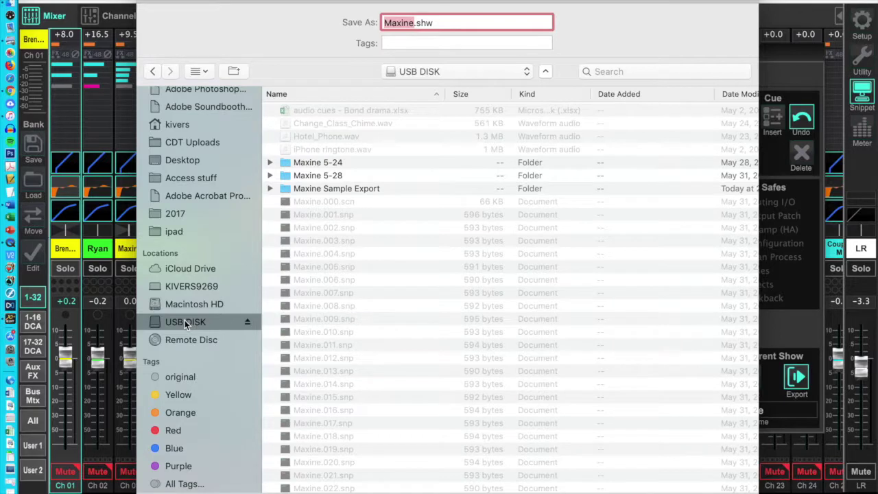
double_click(286, 194)
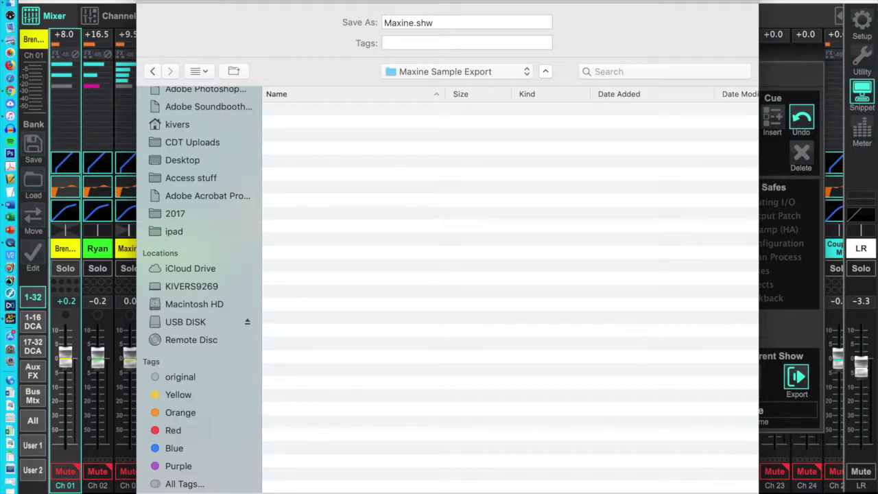
key("Return")
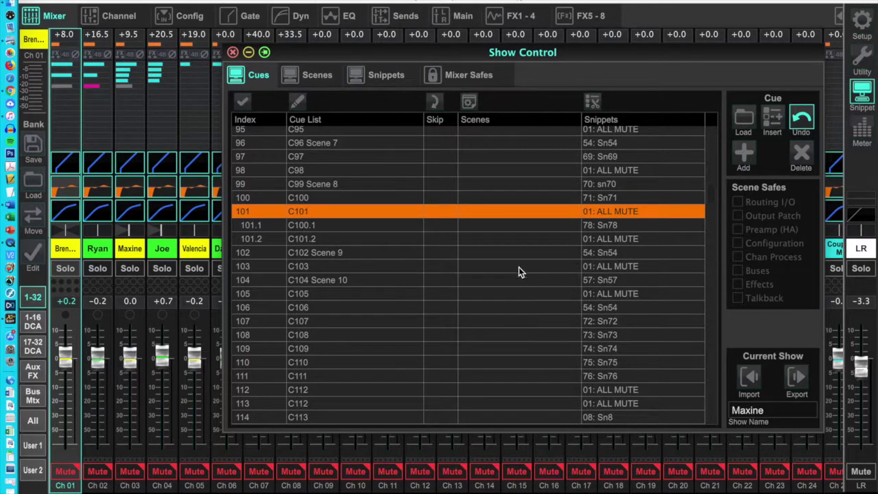
In Finder, browse the USB disk's Maxine Sample Export folder to check the exported files, then close it.
left_click(10, 7)
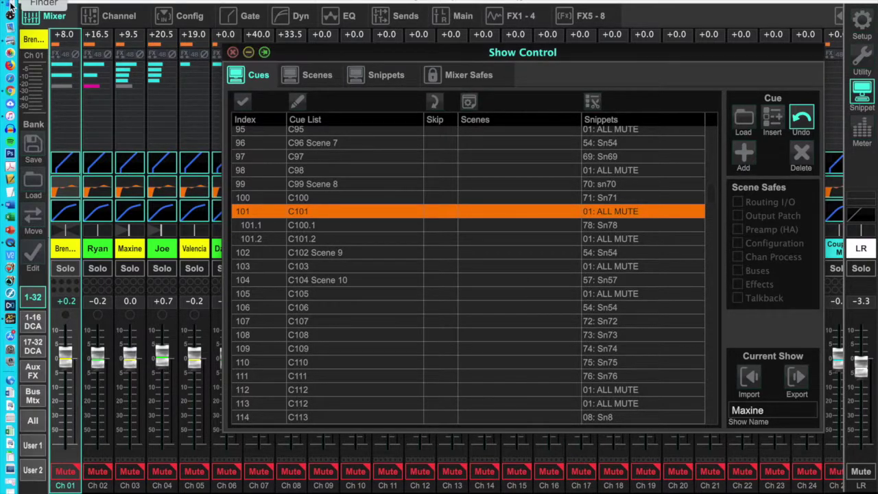
scroll(201, 351, "down", 5)
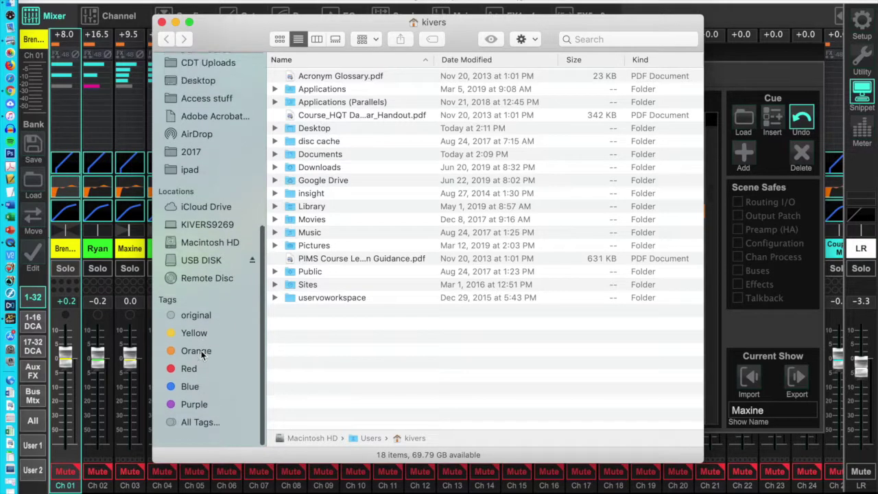
scroll(201, 351, "up", 2)
left_click(204, 275)
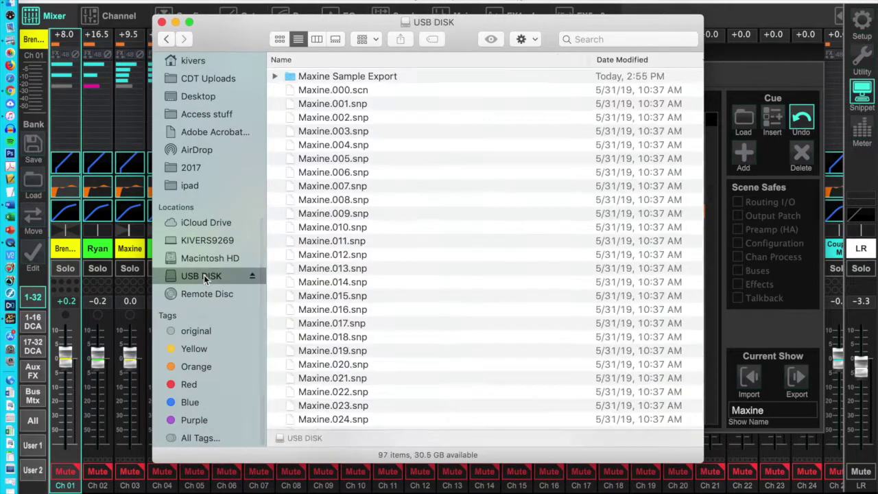
left_click(291, 77)
double_click(291, 77)
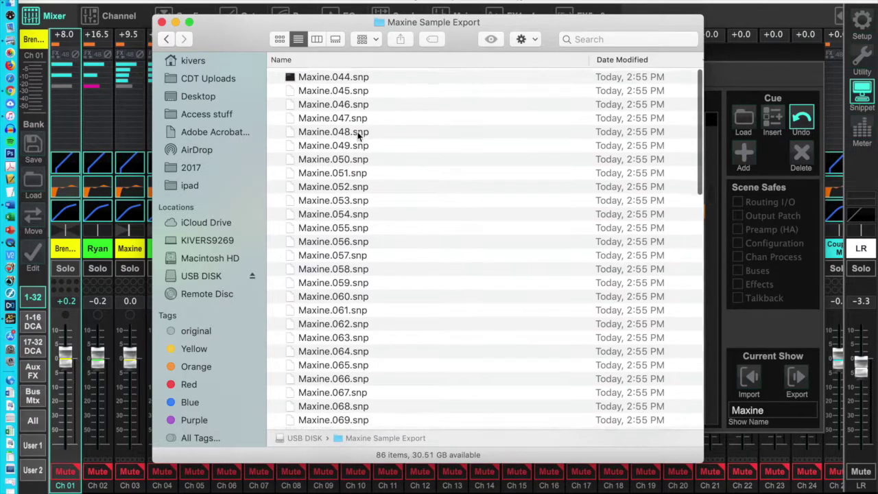
scroll(357, 137, "down", 5)
scroll(357, 137, "down", 10)
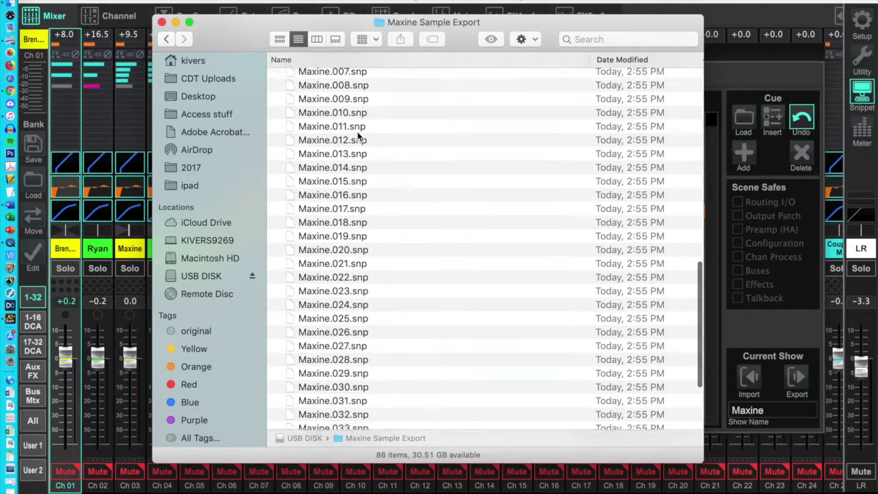
scroll(358, 137, "up", 5)
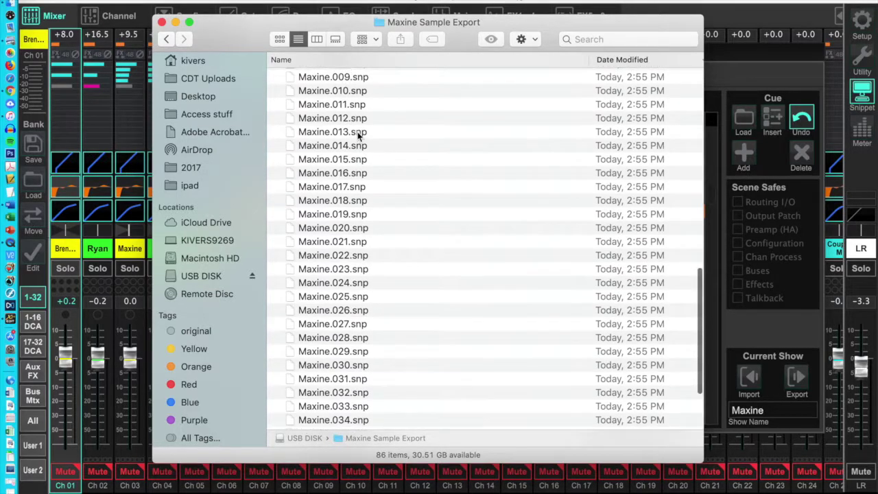
scroll(357, 137, "up", 8)
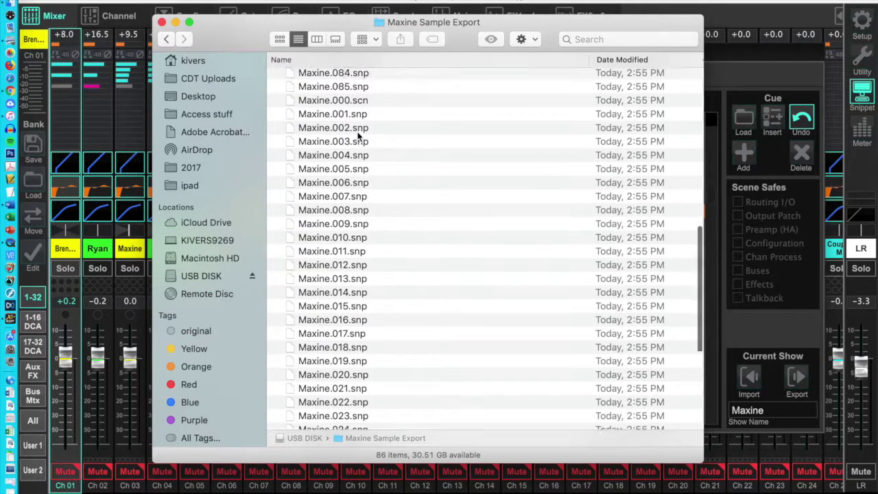
scroll(358, 137, "up", 8)
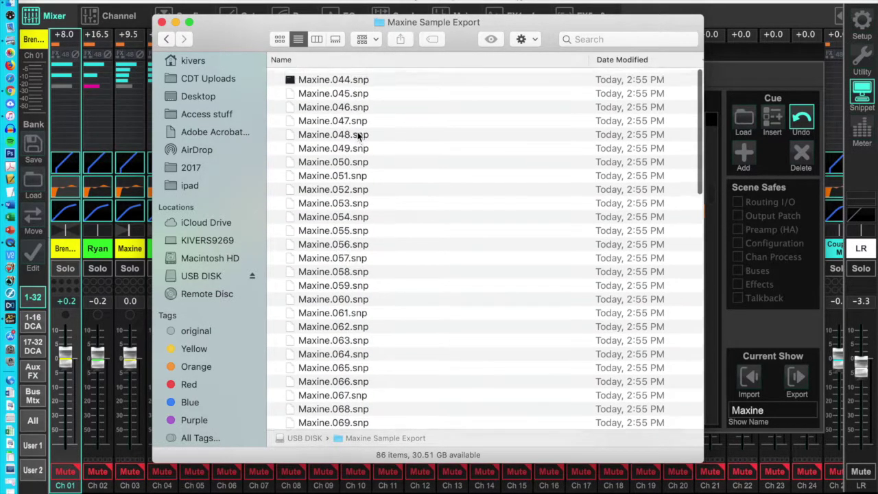
left_click(162, 23)
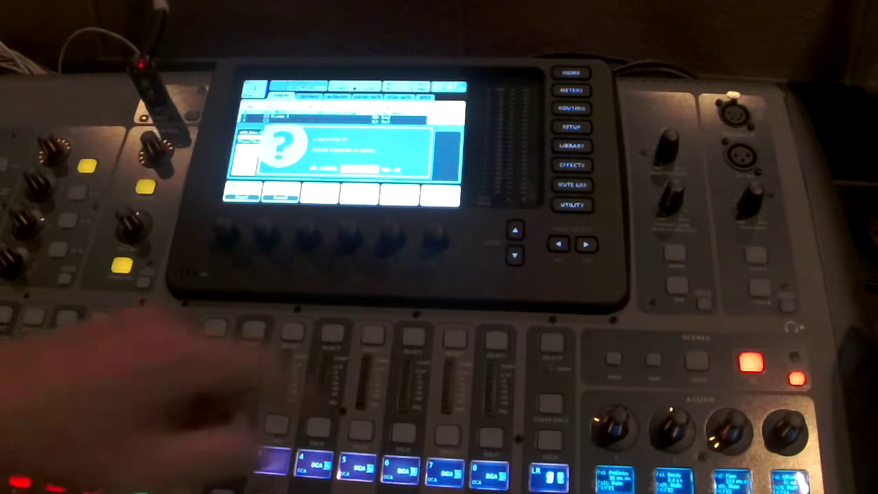
Confirm the Load Cue prompt to load the next cue's scene and snippet.
left_click(589, 269)
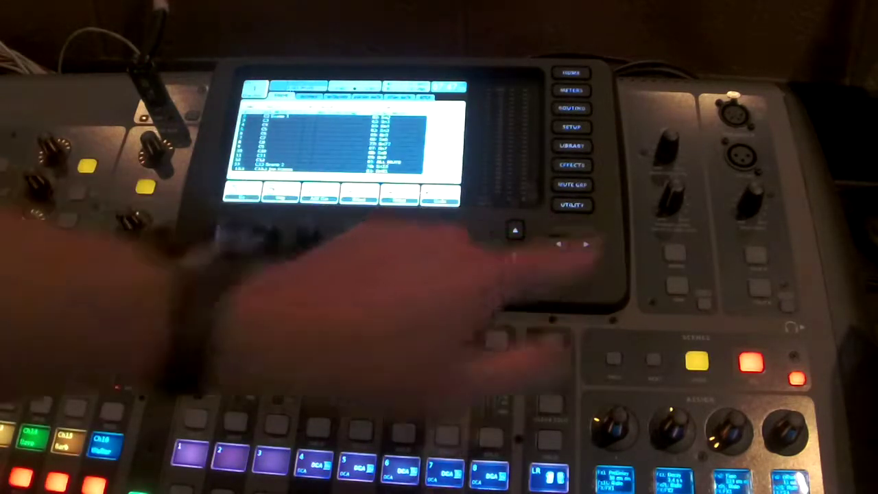